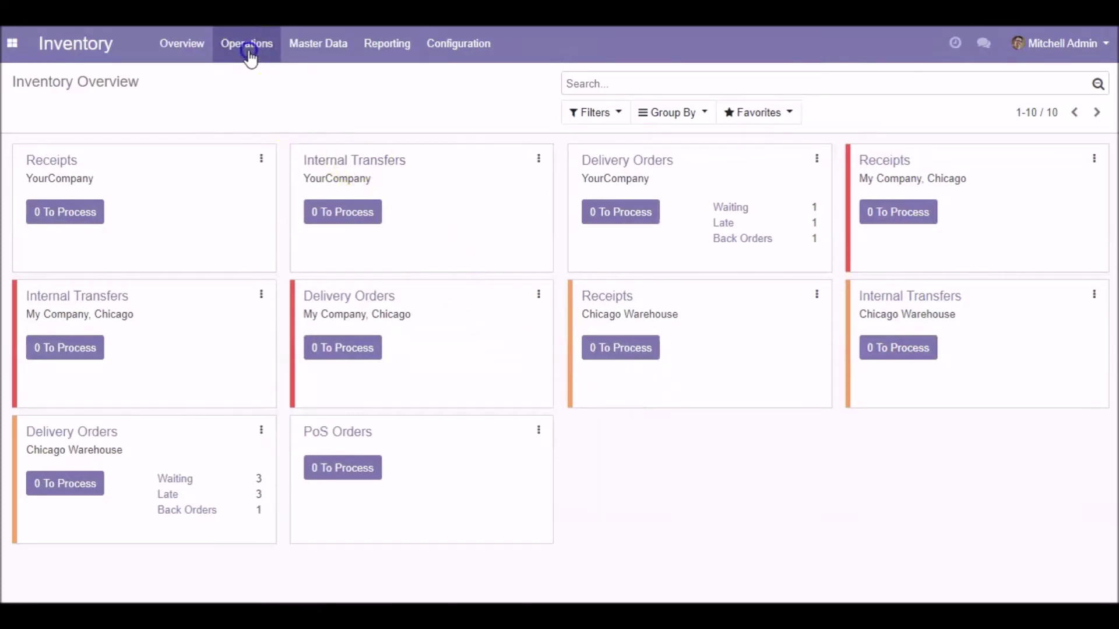
Create a new product named 'tablets' from the Products list
click(318, 43)
click(321, 79)
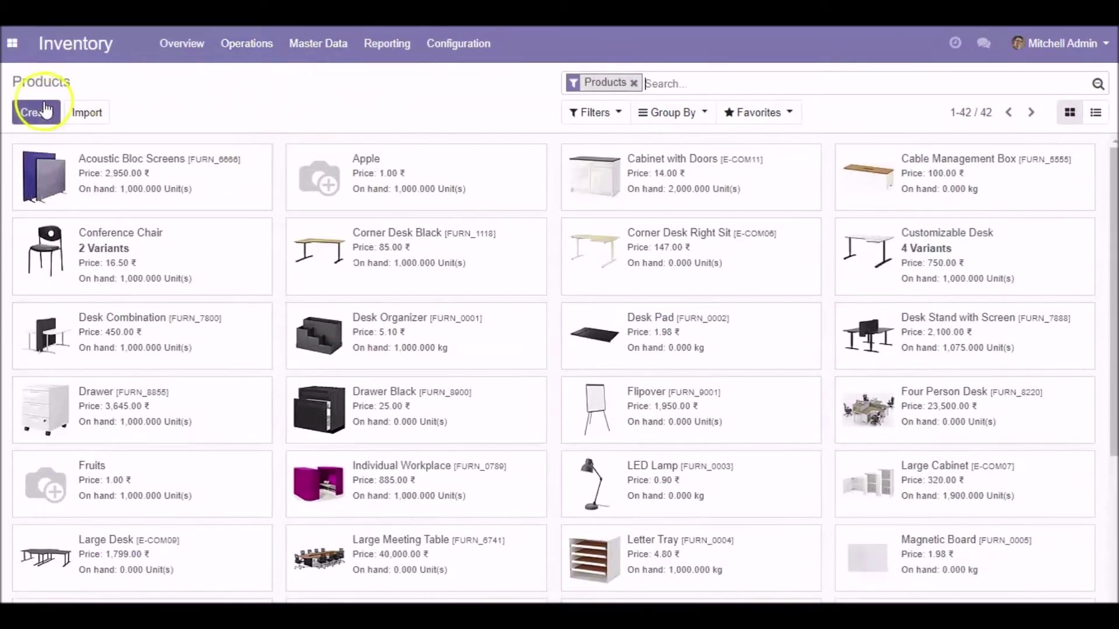
click(36, 112)
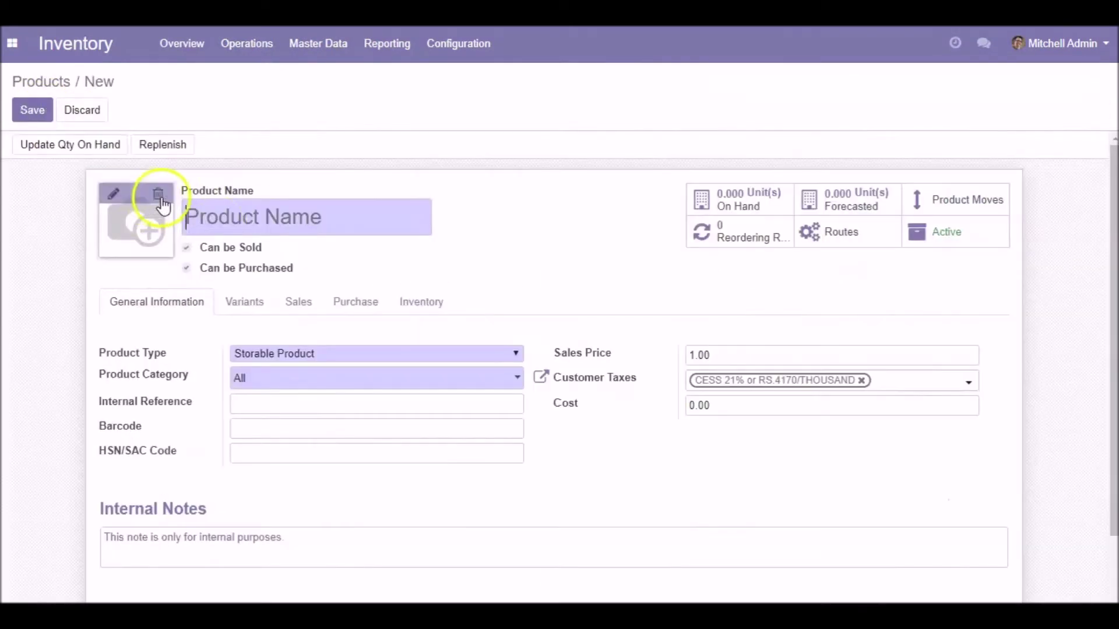
click(239, 228)
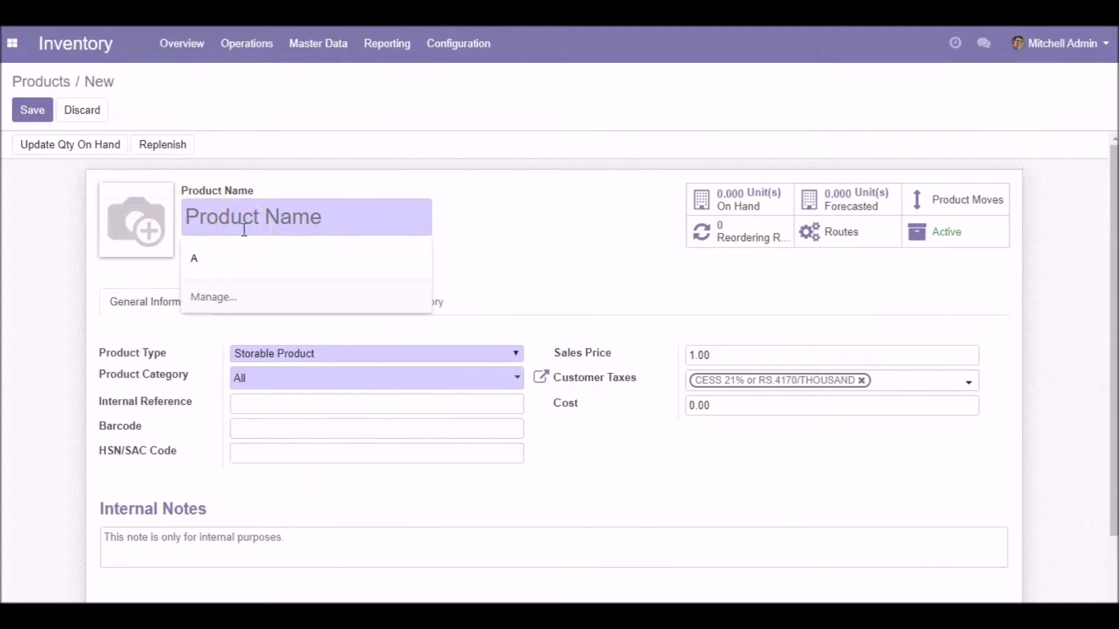
text(tabl)
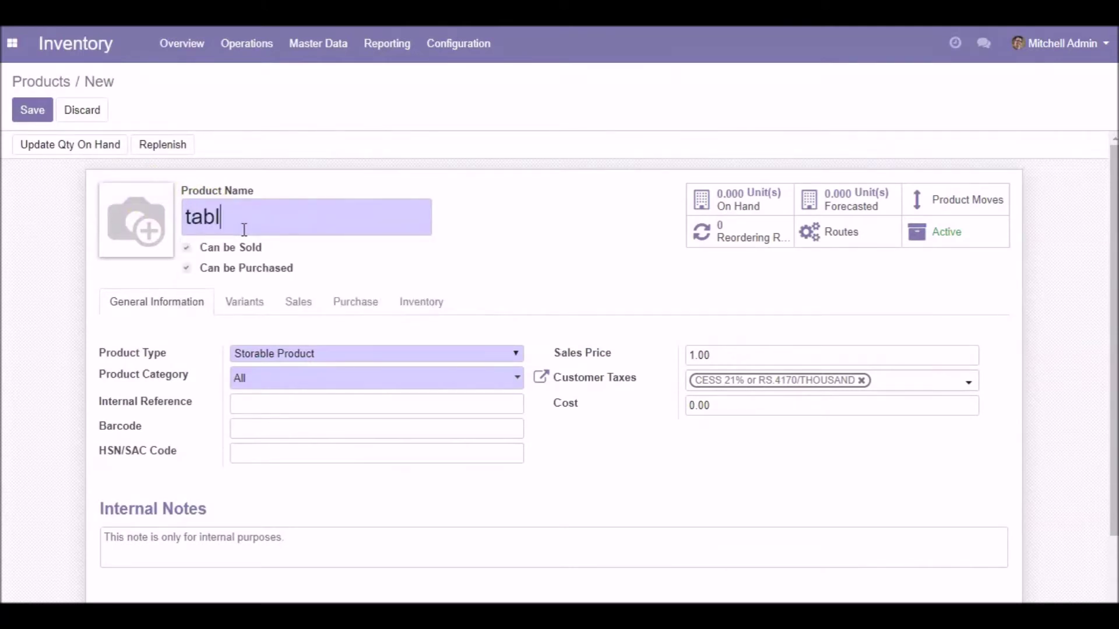
text(ets)
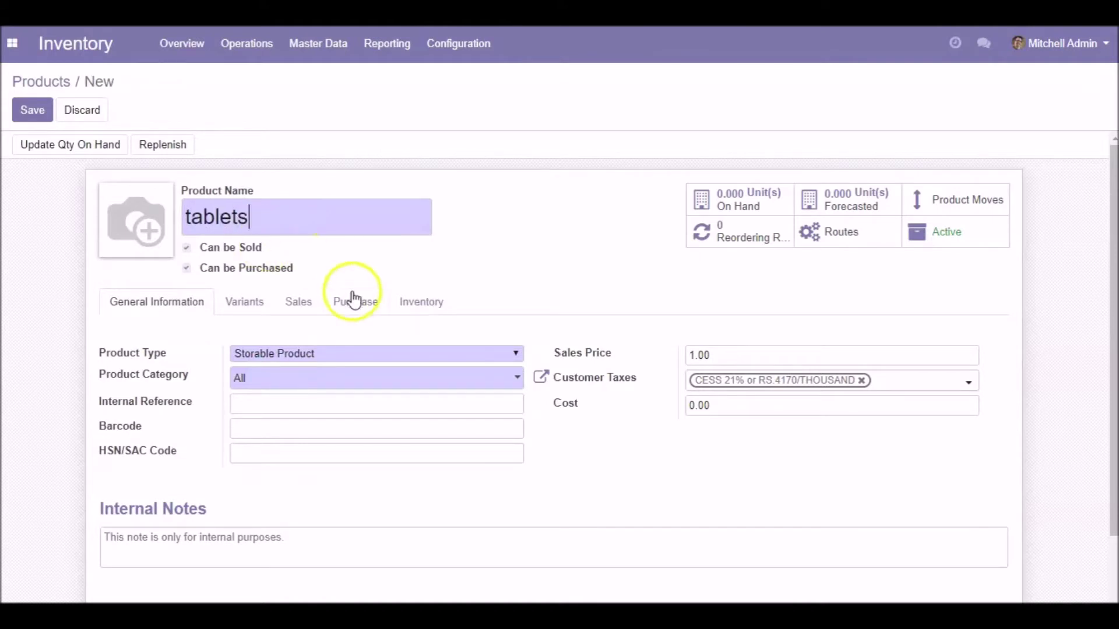
Set the tablets product's tracking to By Lots, save it, and start a stock quantity update
click(408, 302)
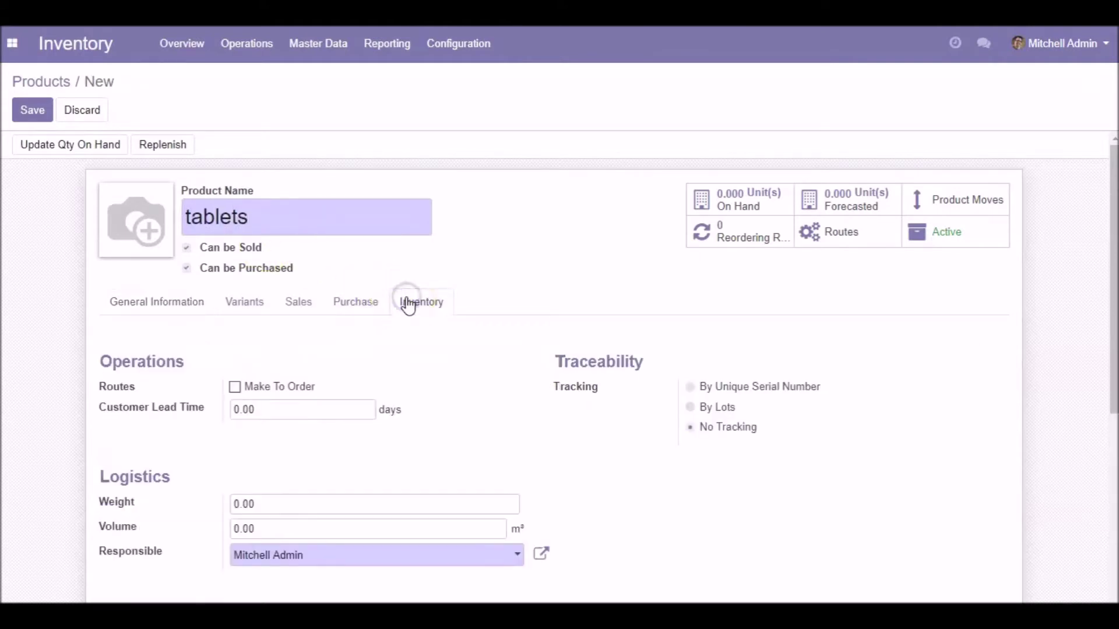
click(685, 408)
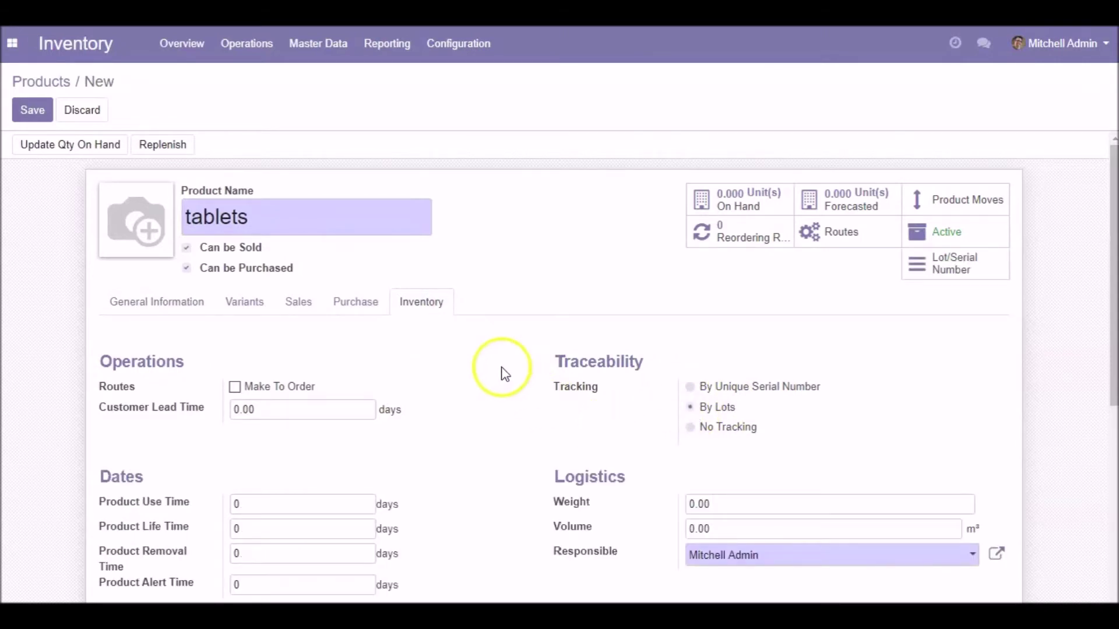
click(34, 112)
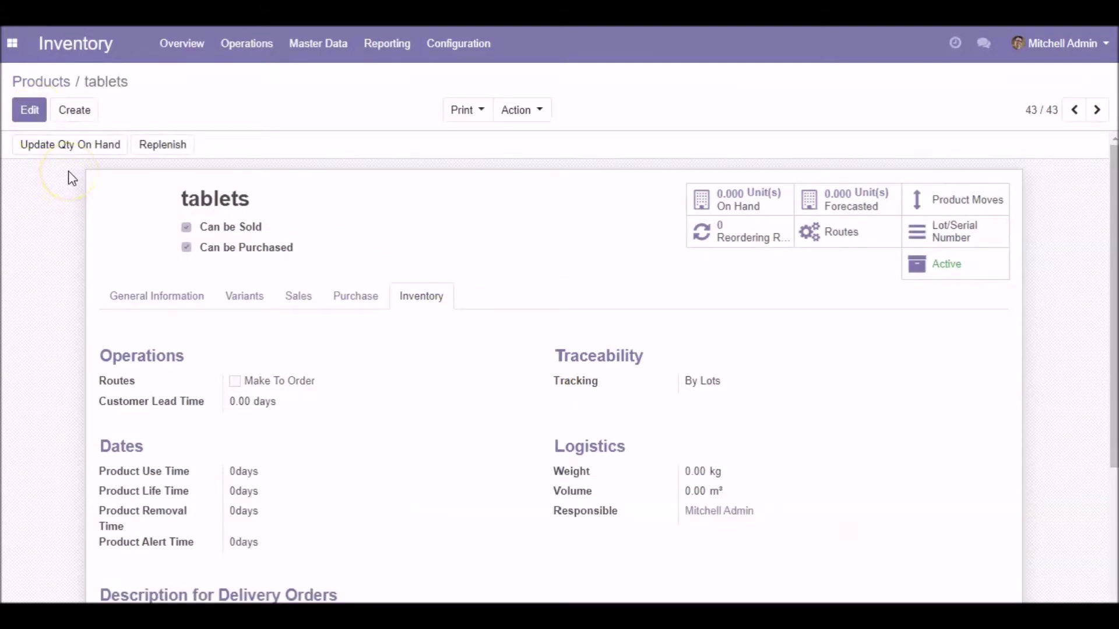
click(82, 144)
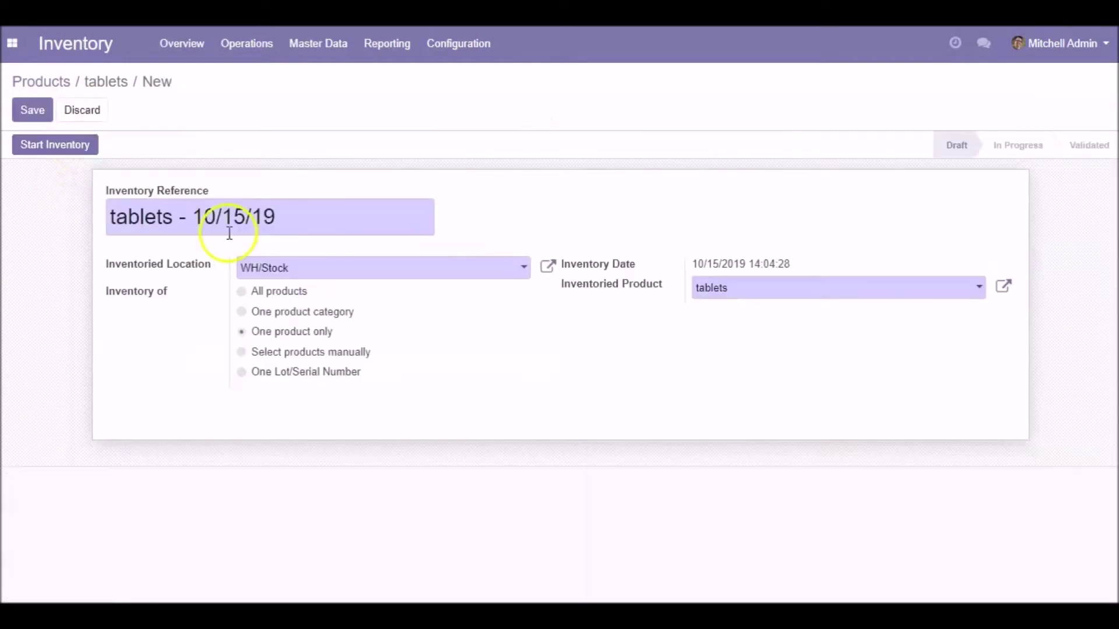
Start the tablets inventory count and open the line's Lot/Serial Number choices
click(37, 146)
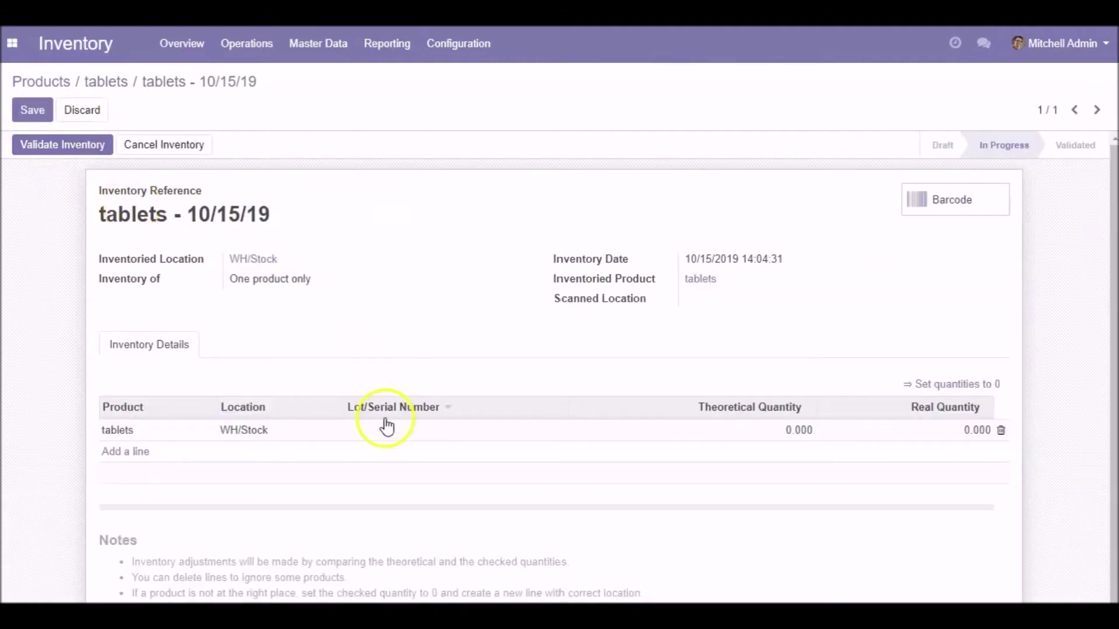
click(387, 427)
click(388, 432)
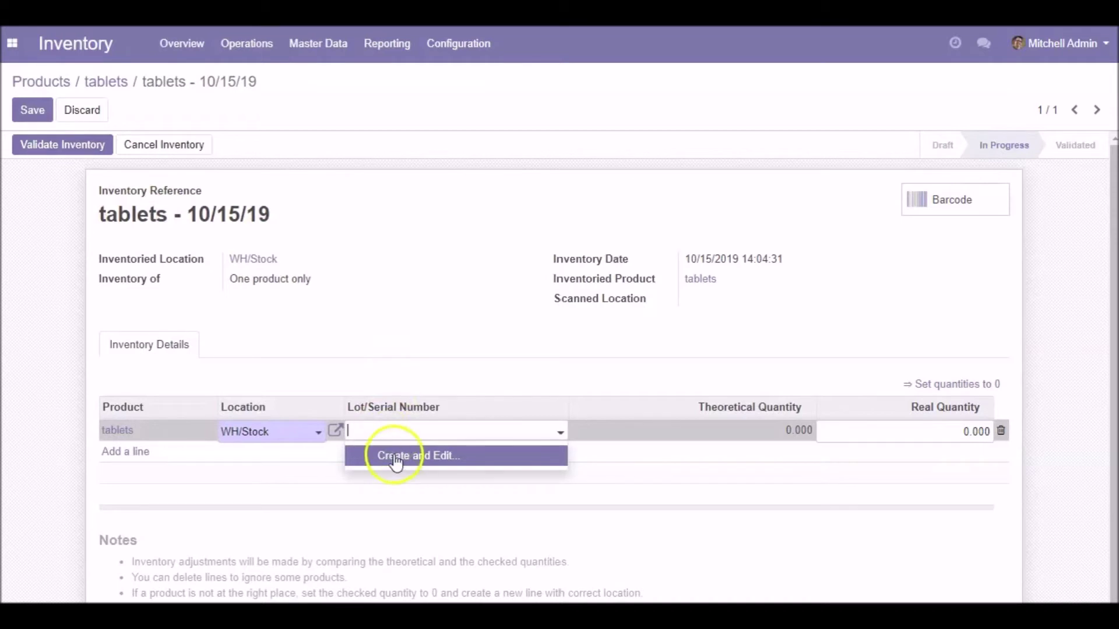
Create a new lot named 'tablets' with a best-before date of October 20
click(392, 457)
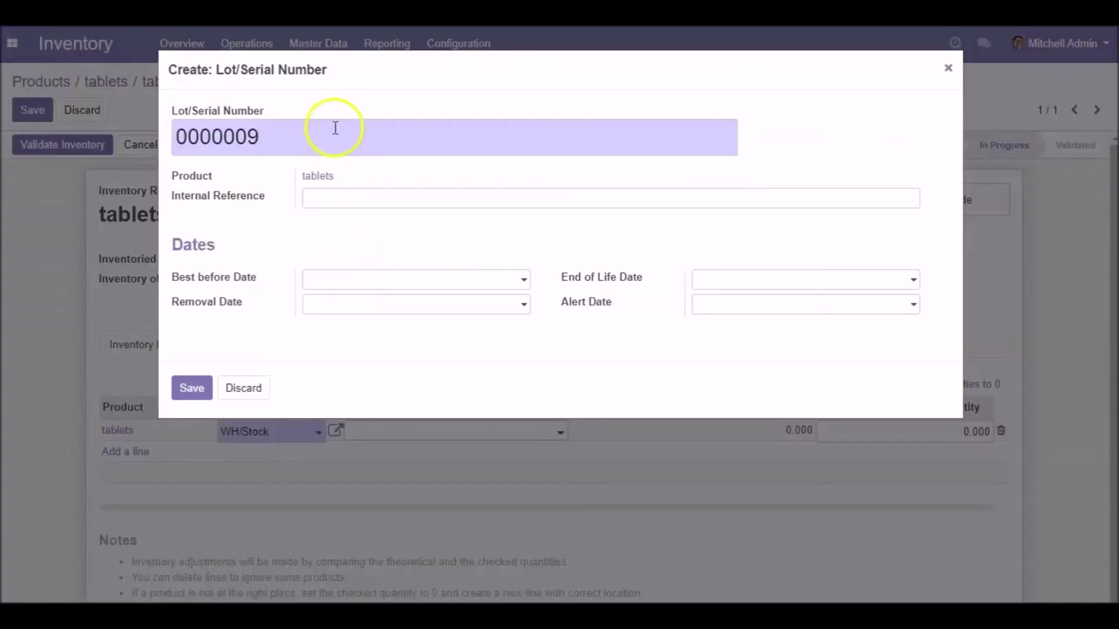
drag(255, 136, 144, 155)
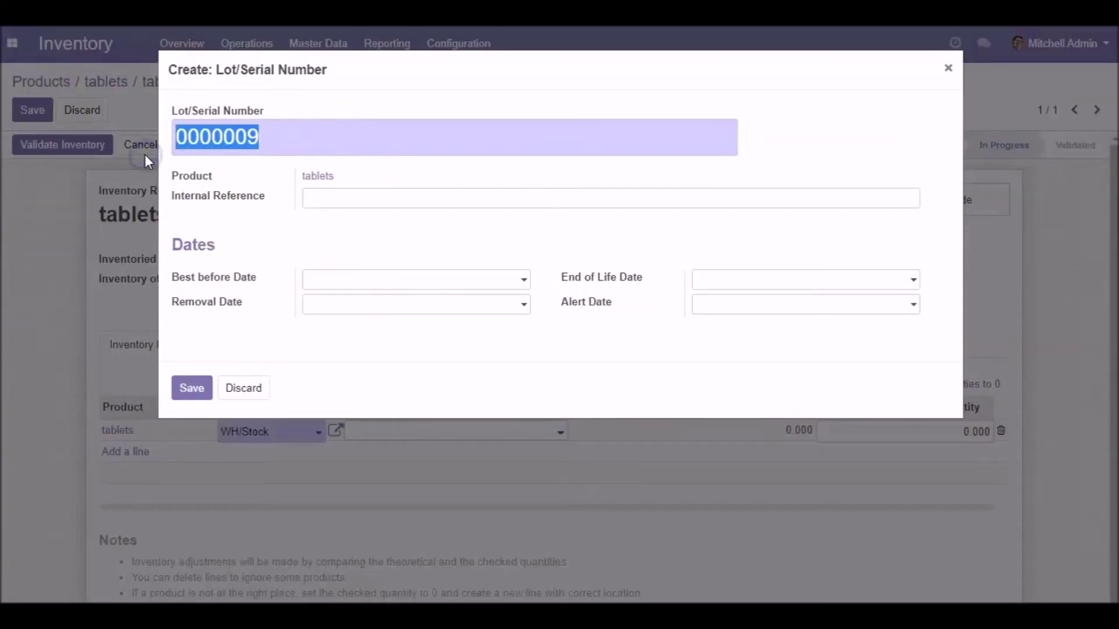
text(tablets)
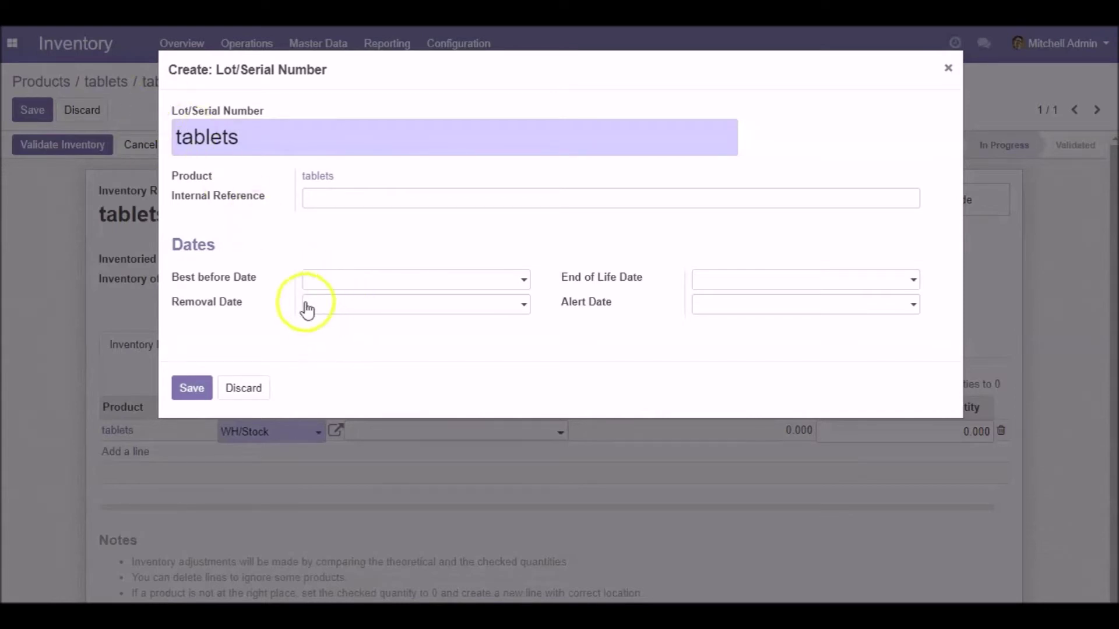
click(360, 286)
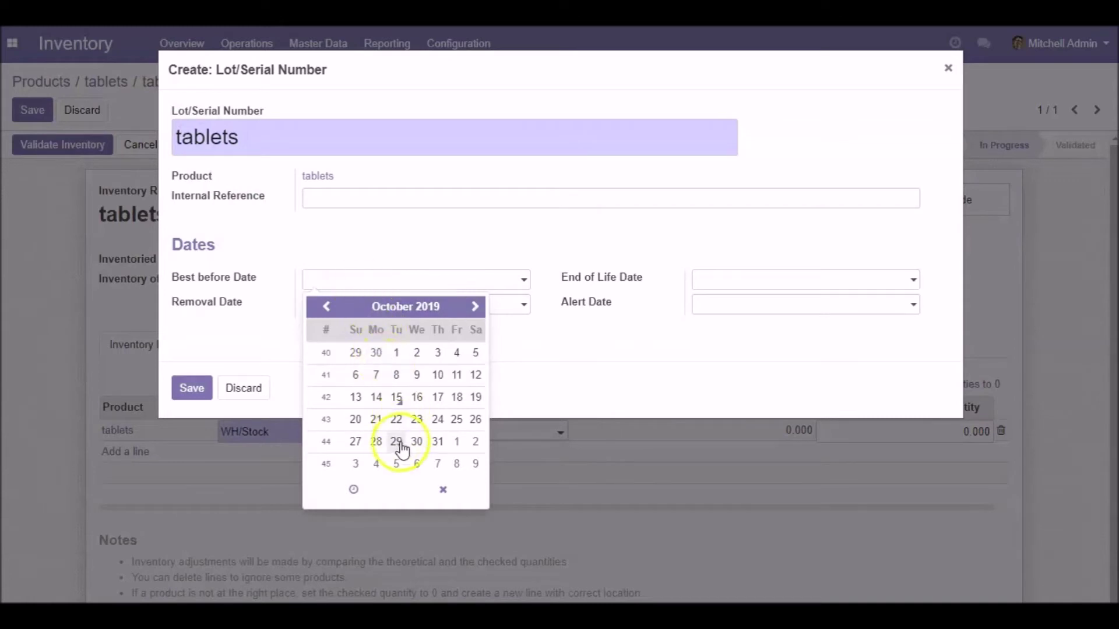
click(356, 423)
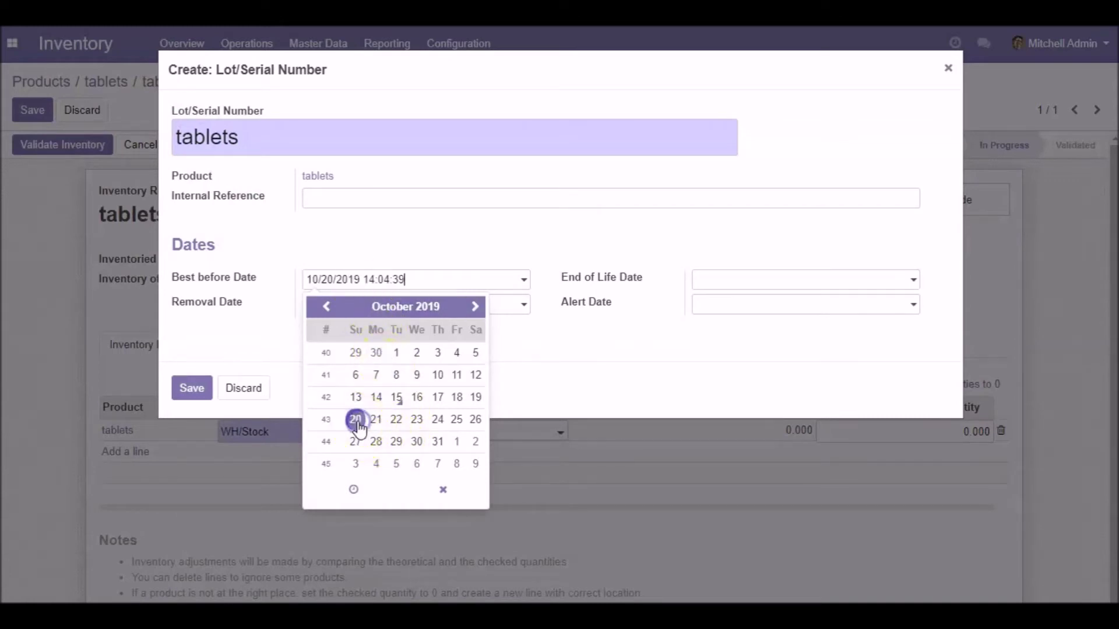
click(575, 357)
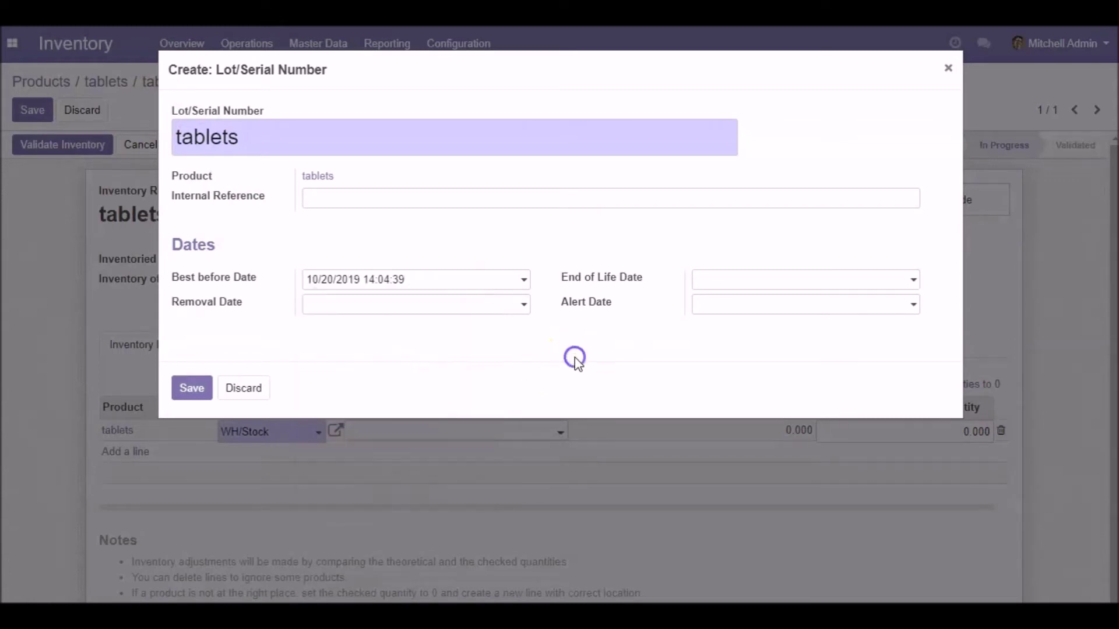
Set the lot's end-of-life, removal and alert dates to October 20, then save it
click(720, 284)
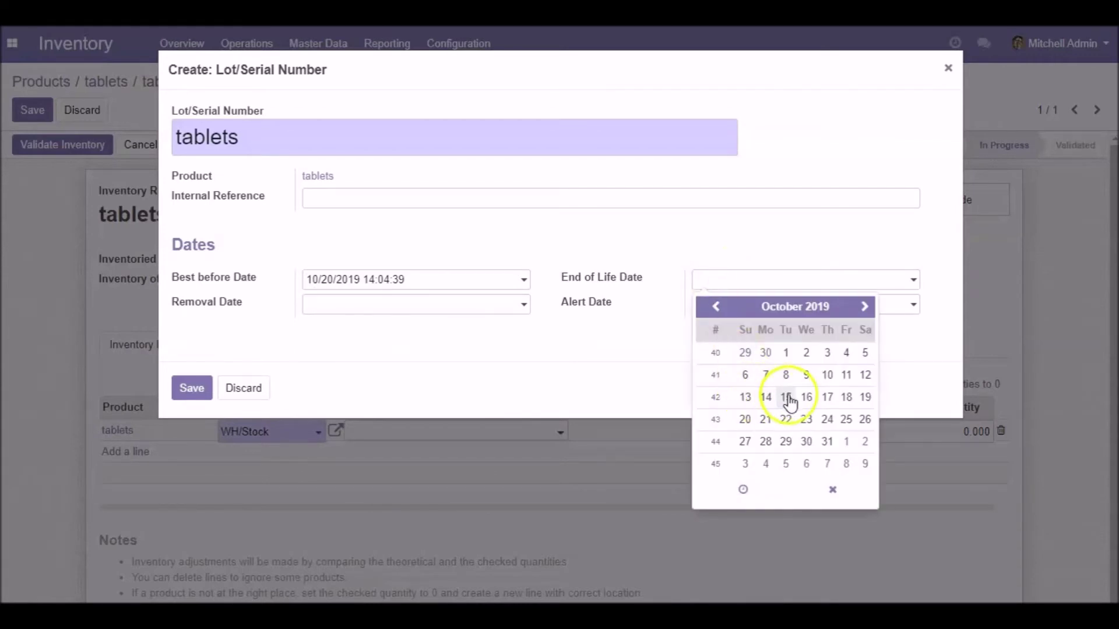
click(745, 421)
click(602, 375)
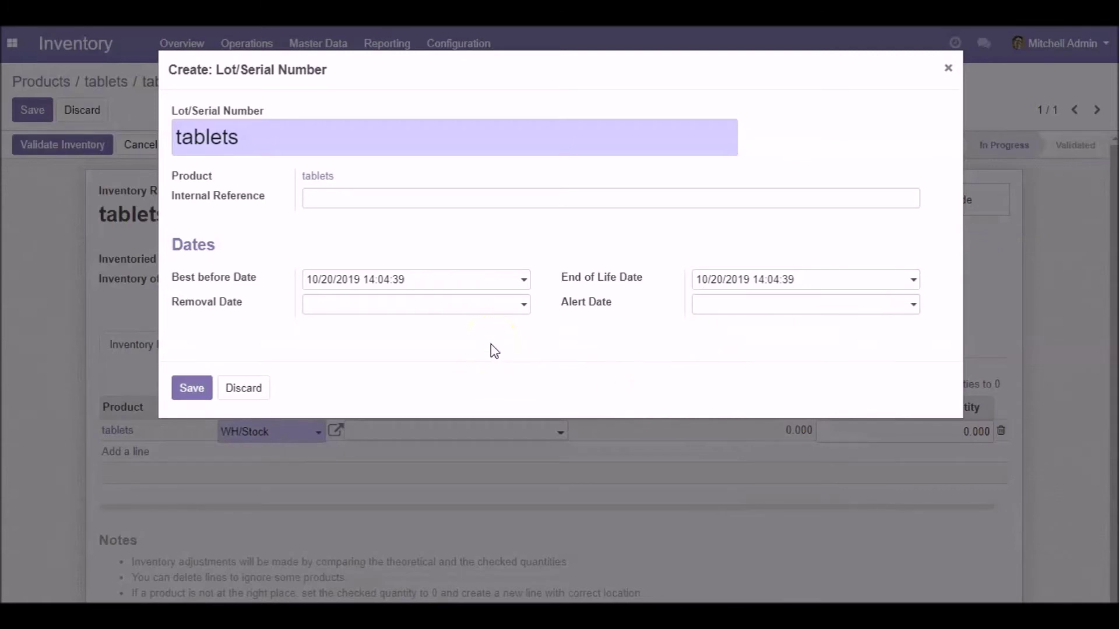
click(466, 309)
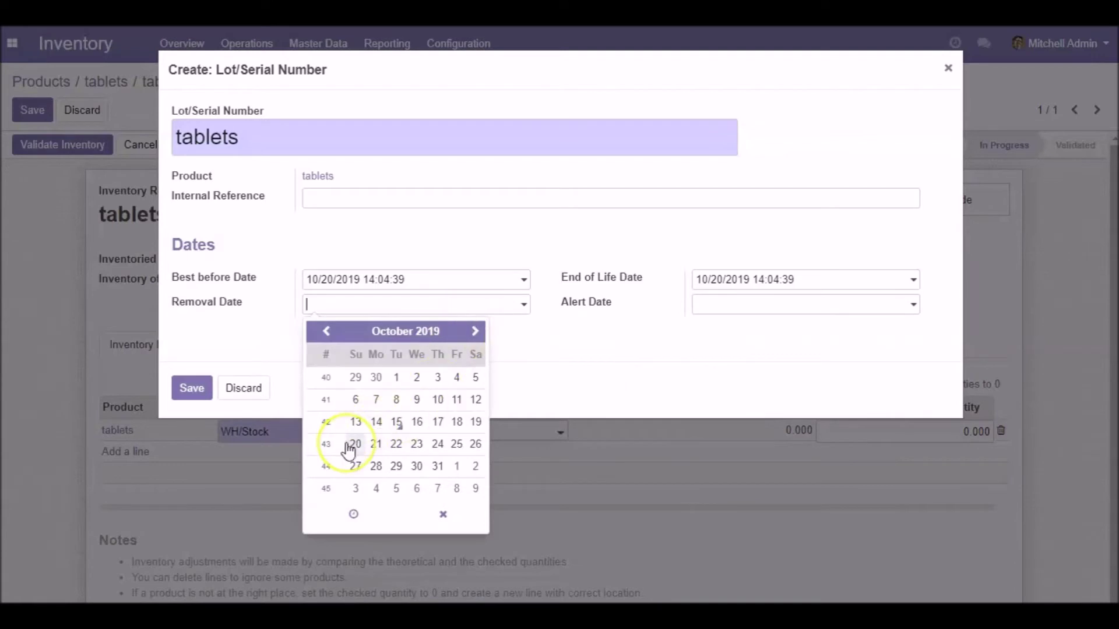
click(349, 446)
click(719, 309)
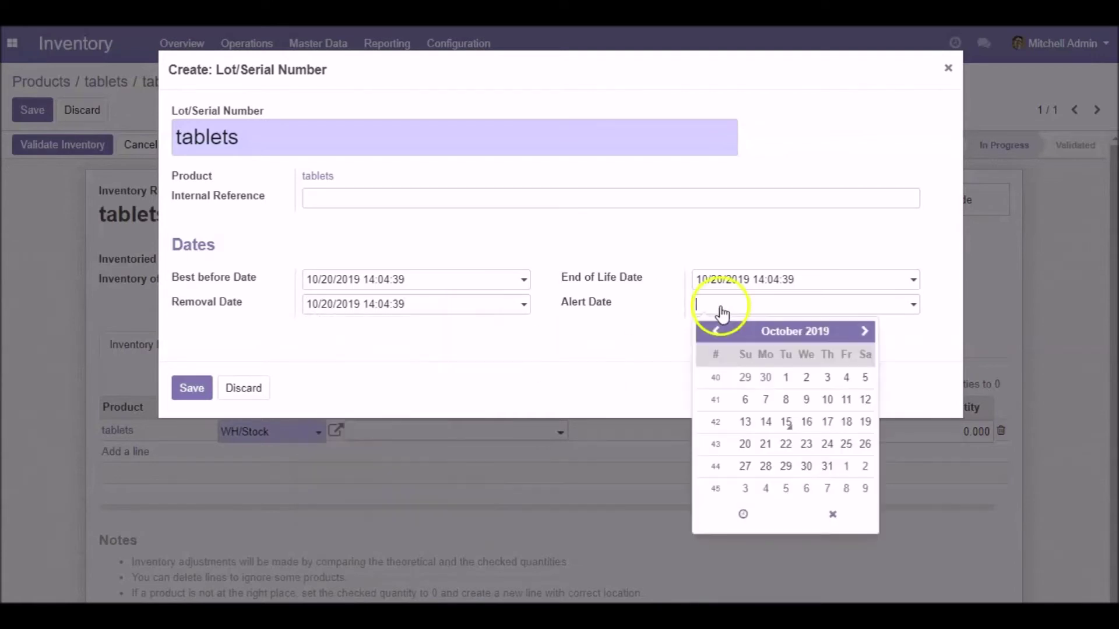
click(745, 446)
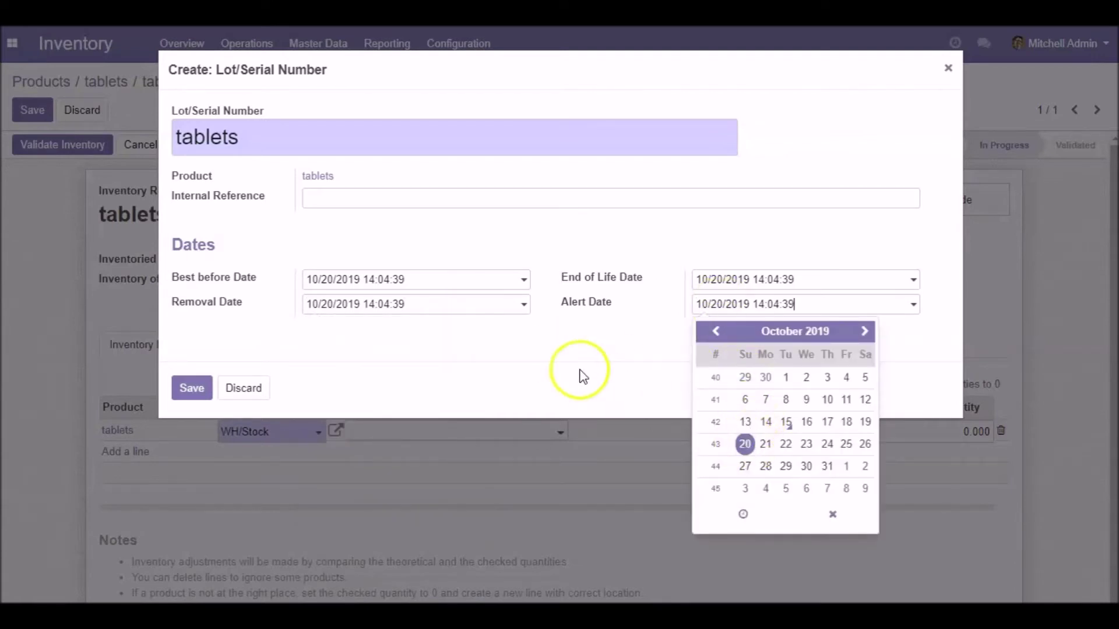
click(190, 388)
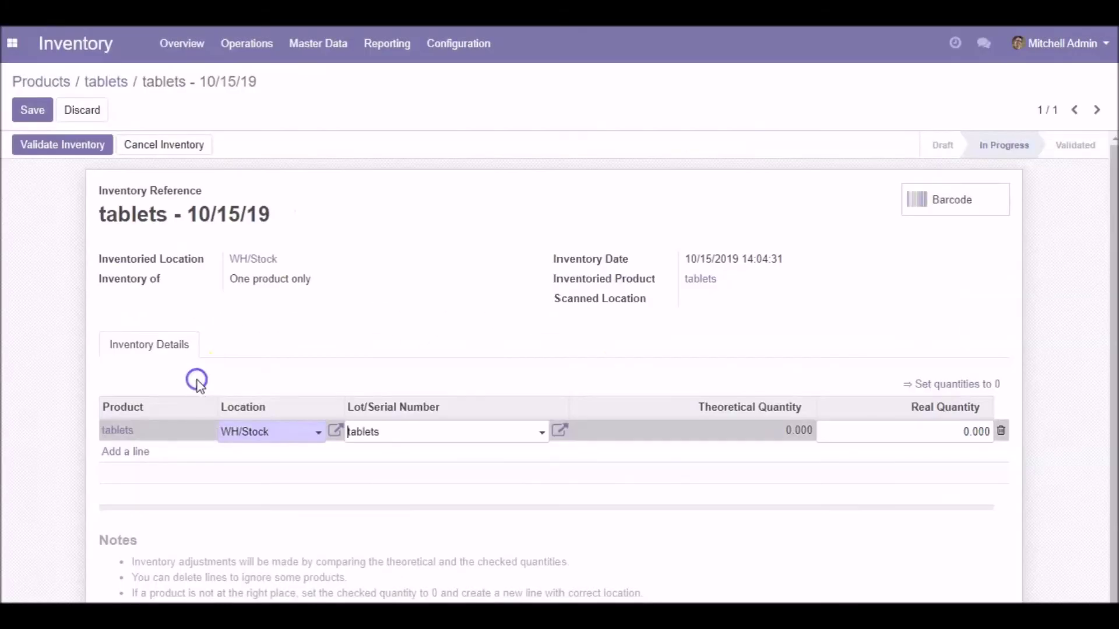
Enter a real quantity of 60, save and validate the adjustment, then return to Overview
click(944, 430)
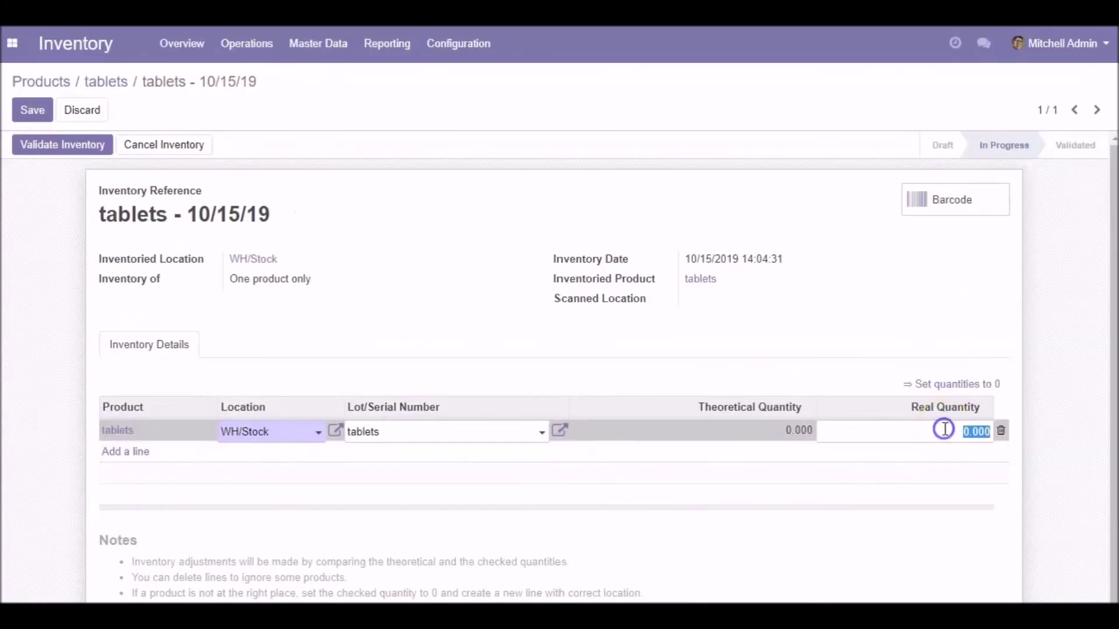
text(60)
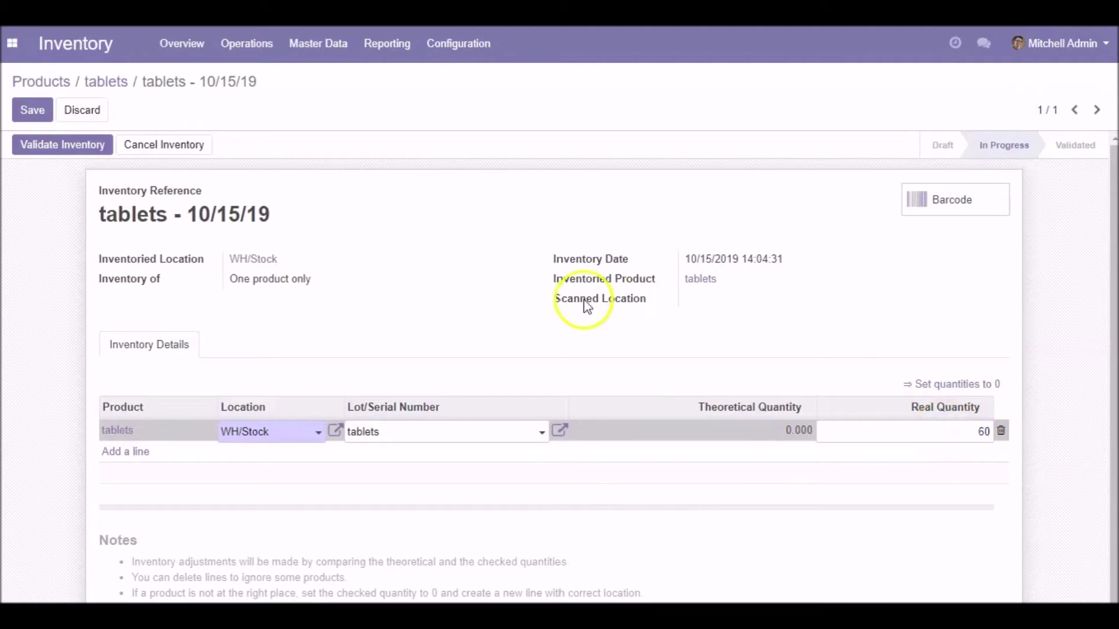
click(33, 109)
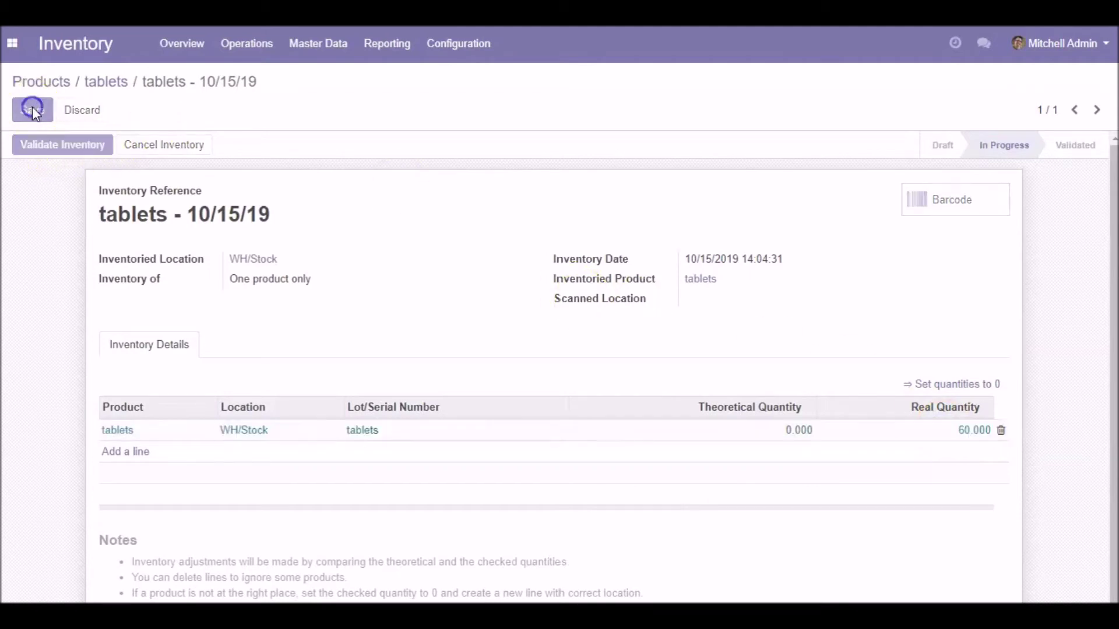
click(62, 147)
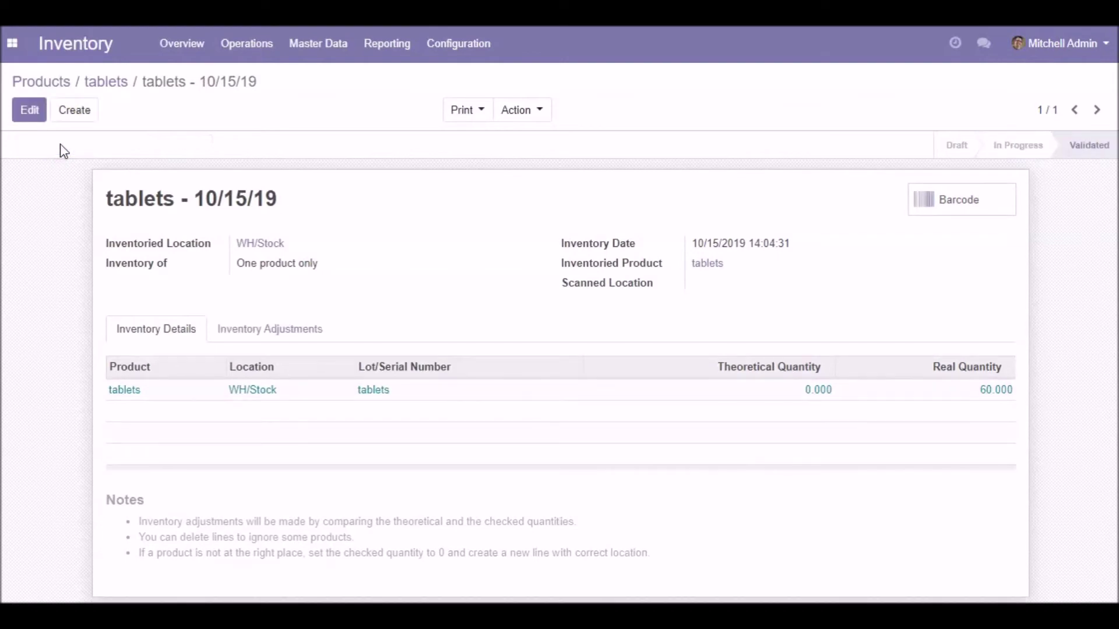
click(64, 44)
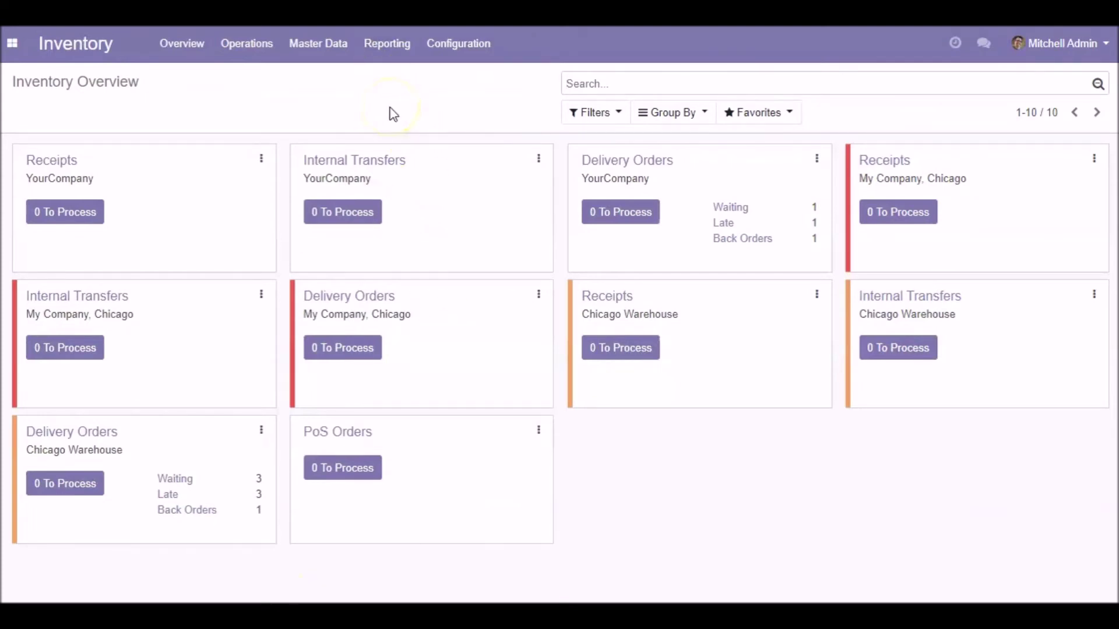
Open the Lot/Serial Expiry report from the Reporting menu
click(391, 54)
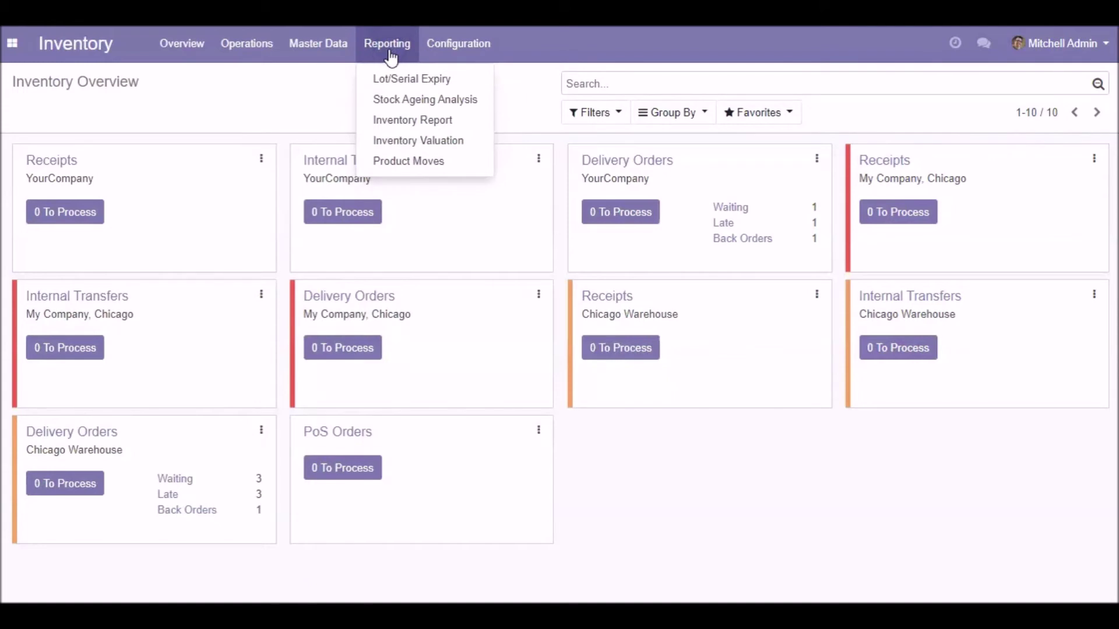
click(398, 83)
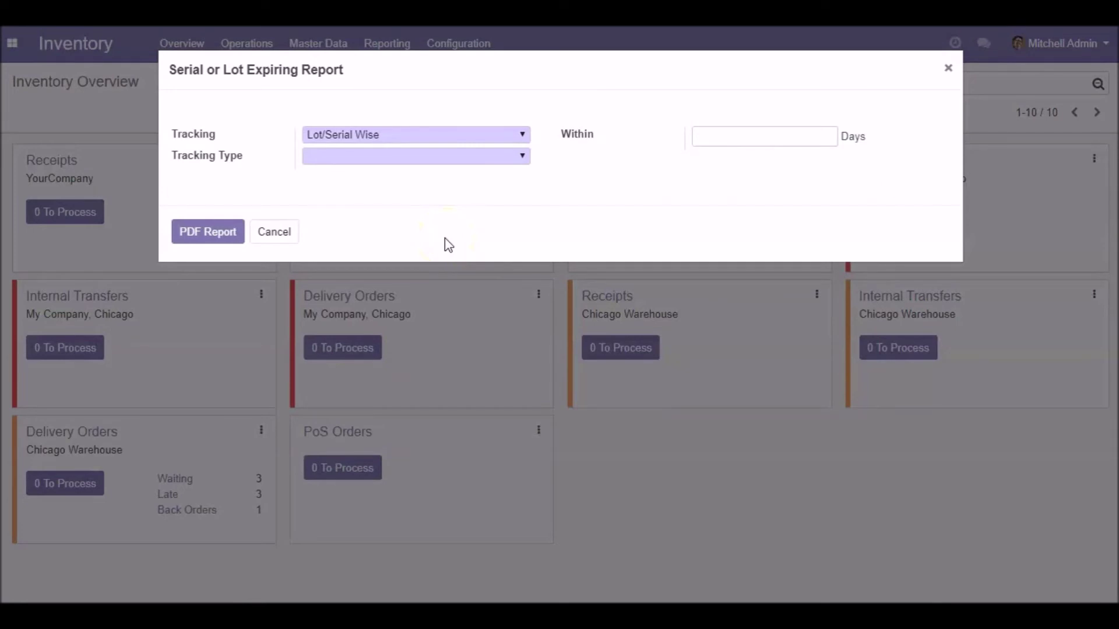
click(458, 137)
click(446, 166)
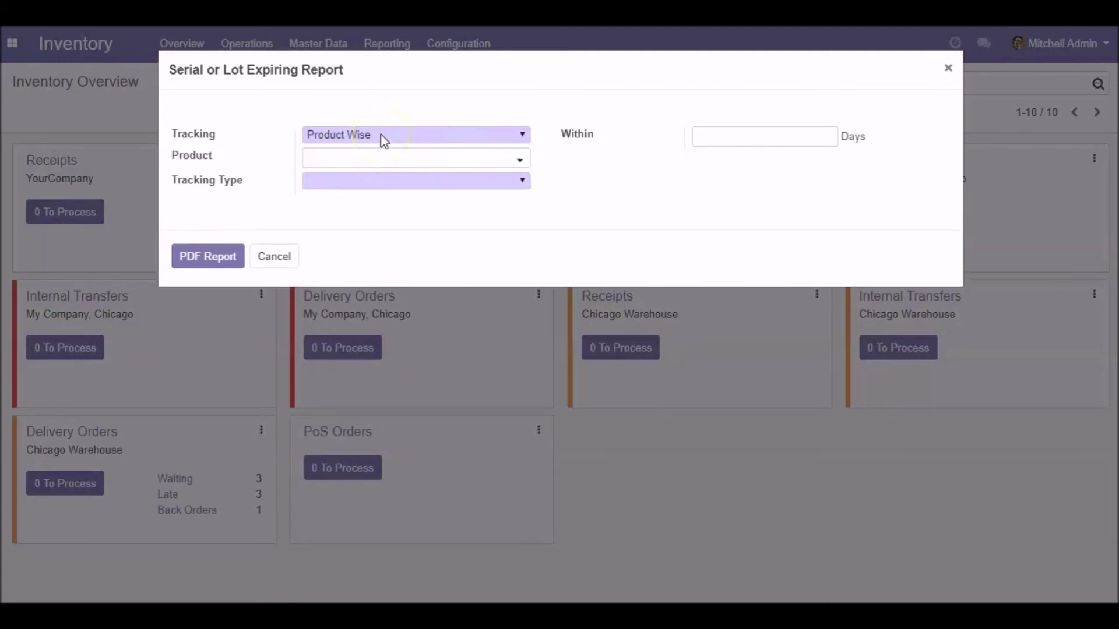
click(357, 162)
click(419, 260)
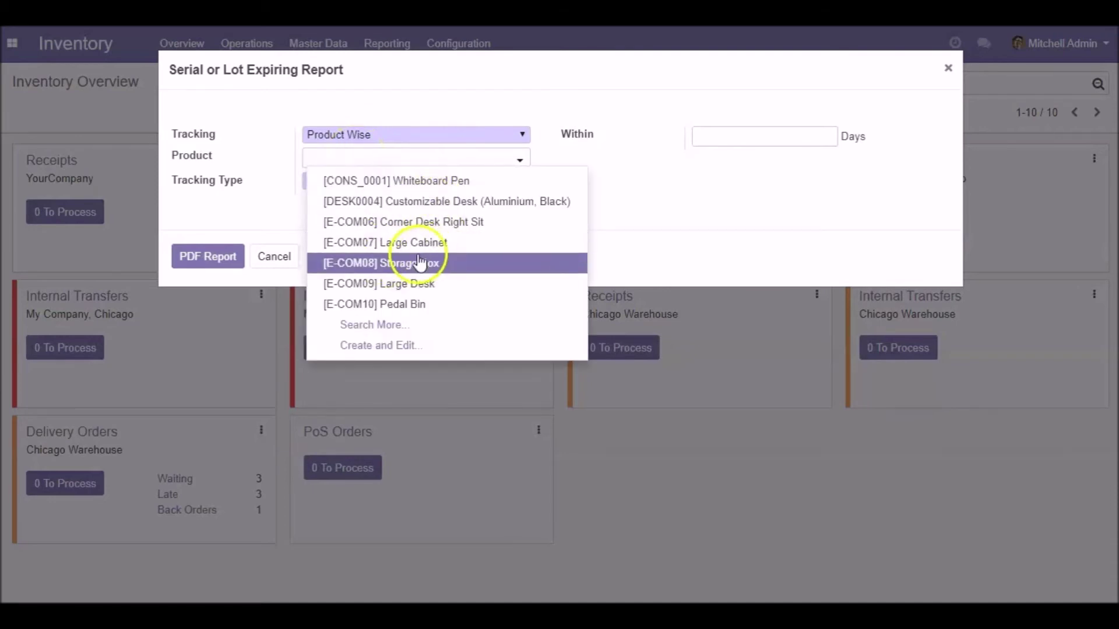
click(636, 222)
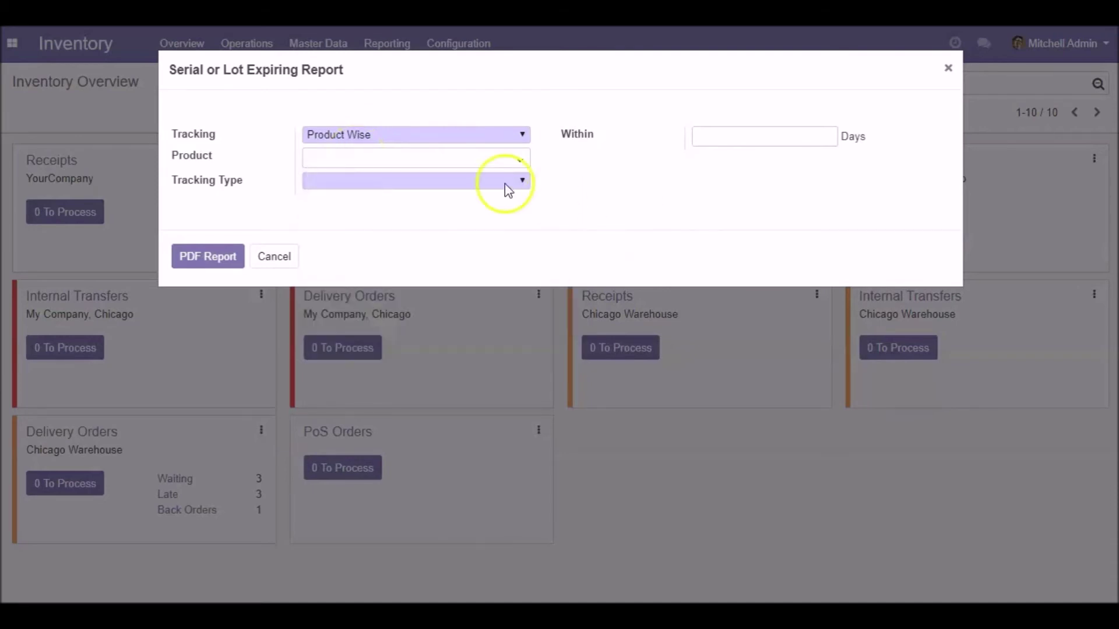
click(461, 138)
click(447, 150)
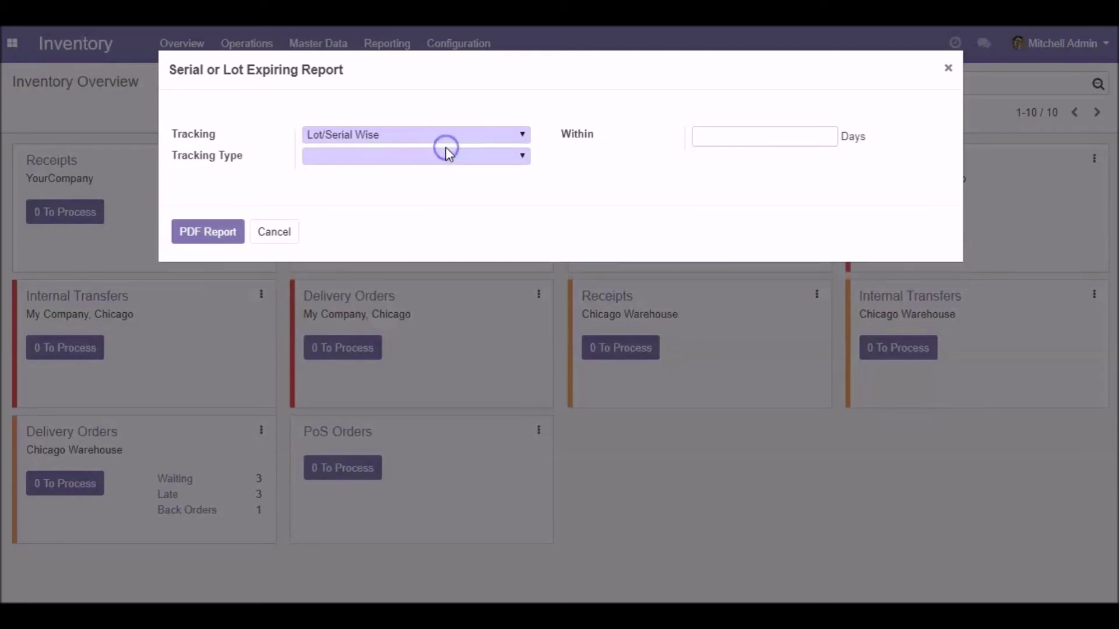
click(409, 154)
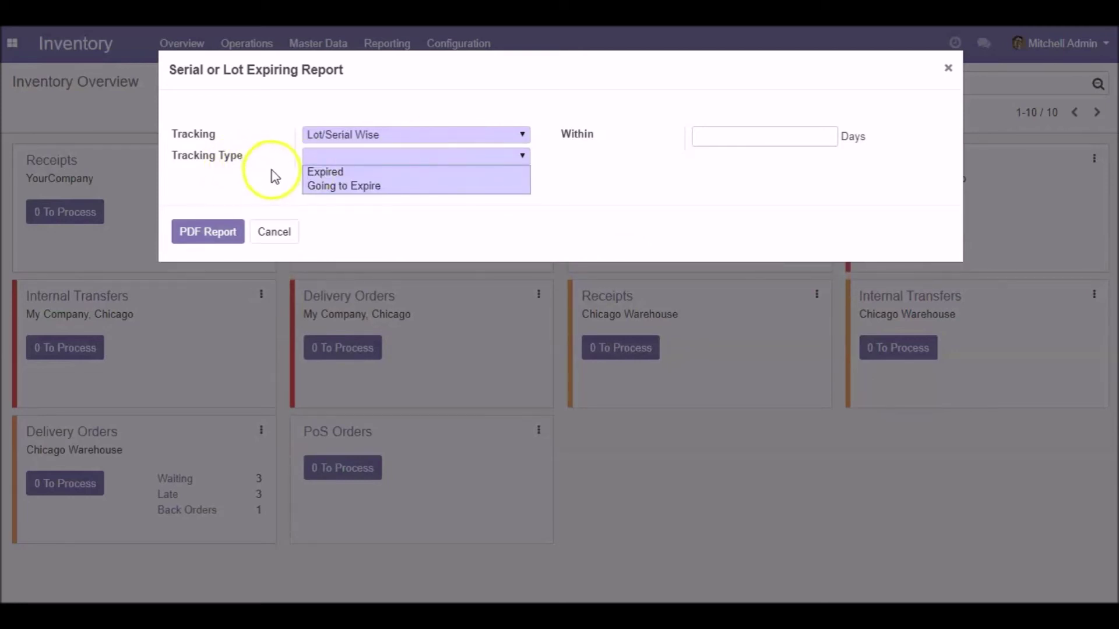
Set the report's Tracking Type to Going to Expire
click(317, 172)
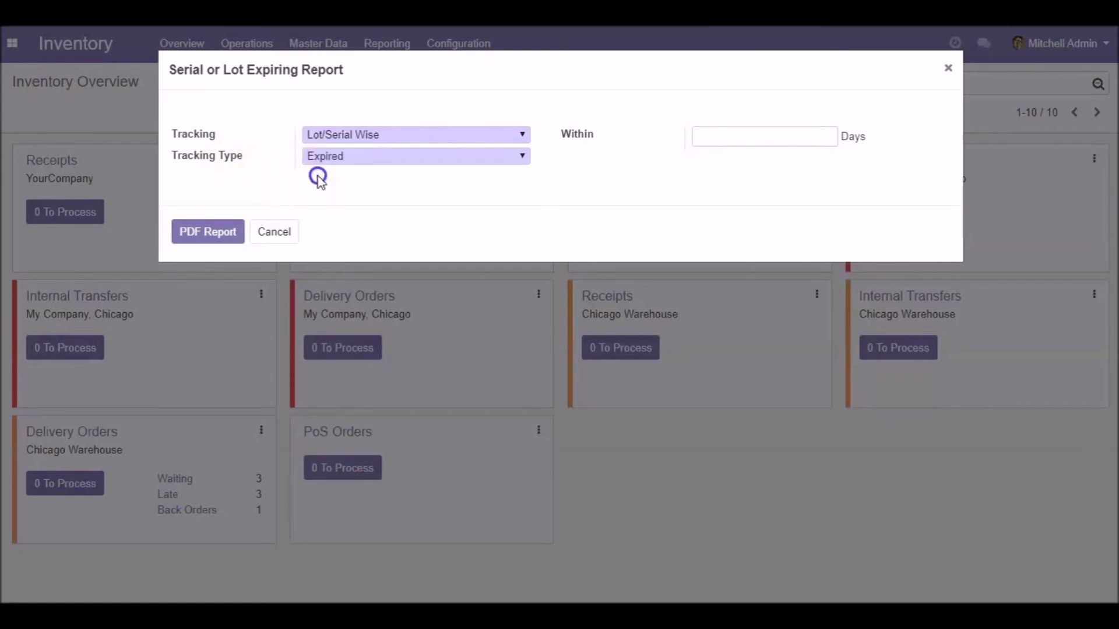
click(393, 159)
click(386, 187)
click(414, 163)
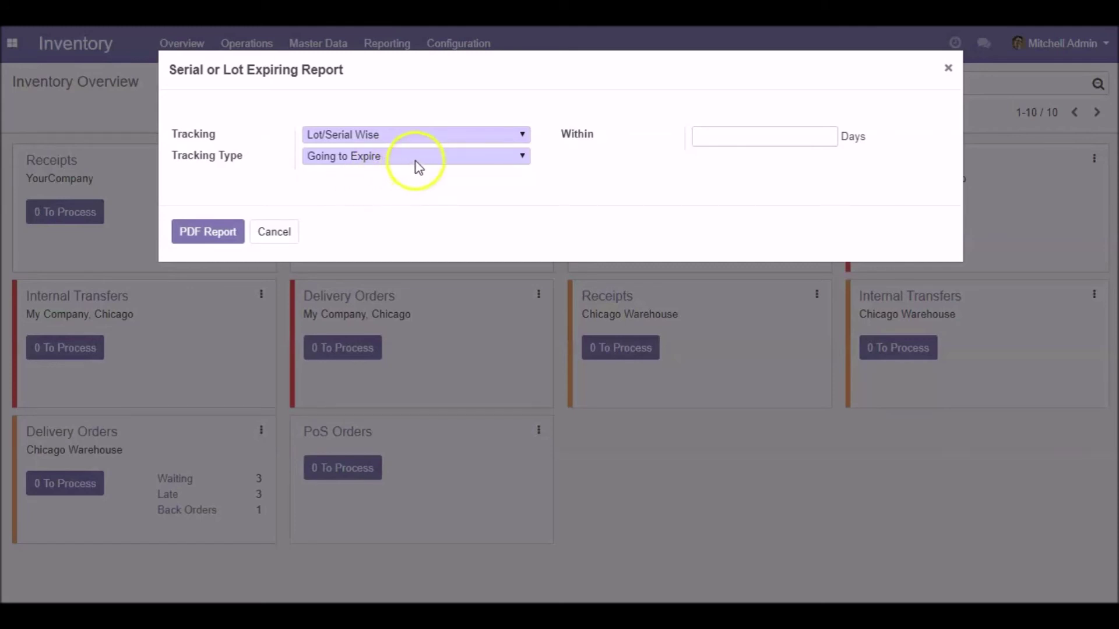
click(734, 138)
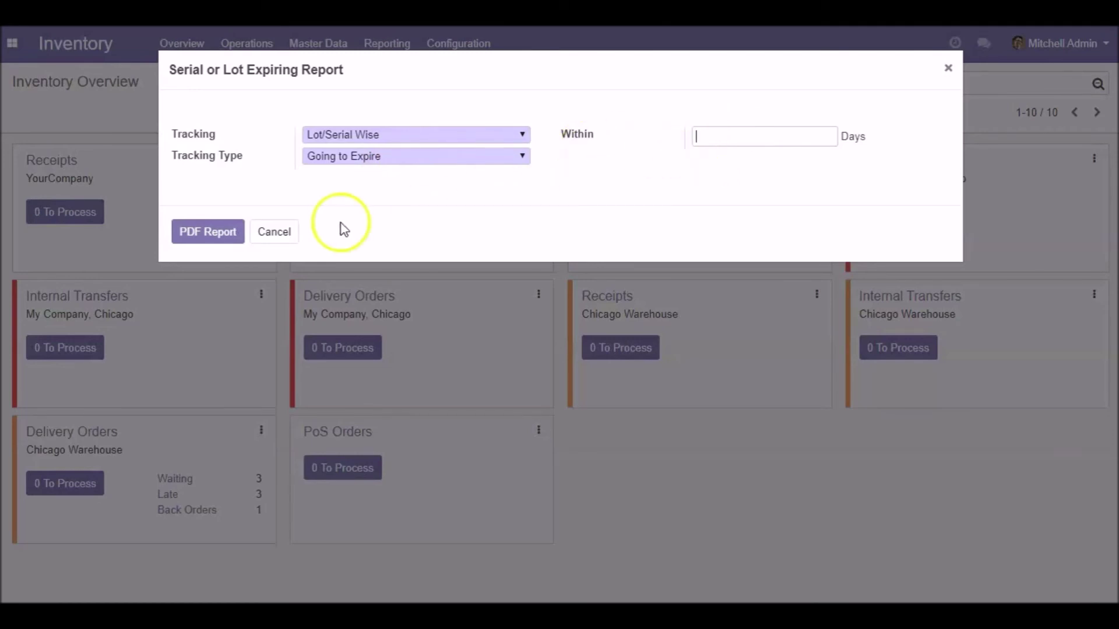
Generate the expiry report as a PDF and open the downloaded file
click(191, 231)
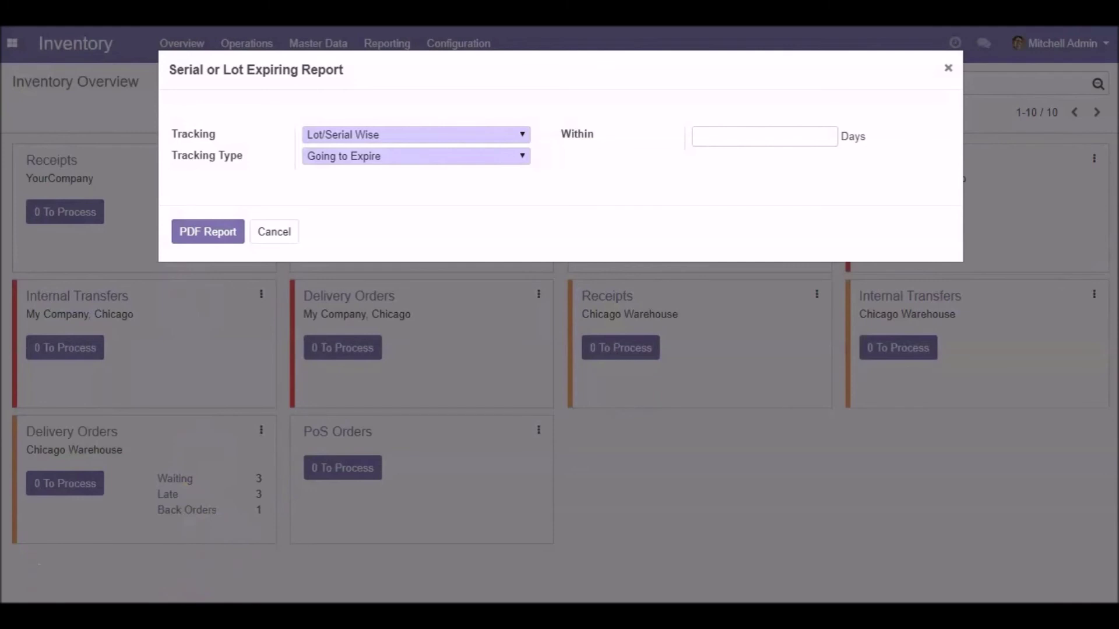
click(217, 612)
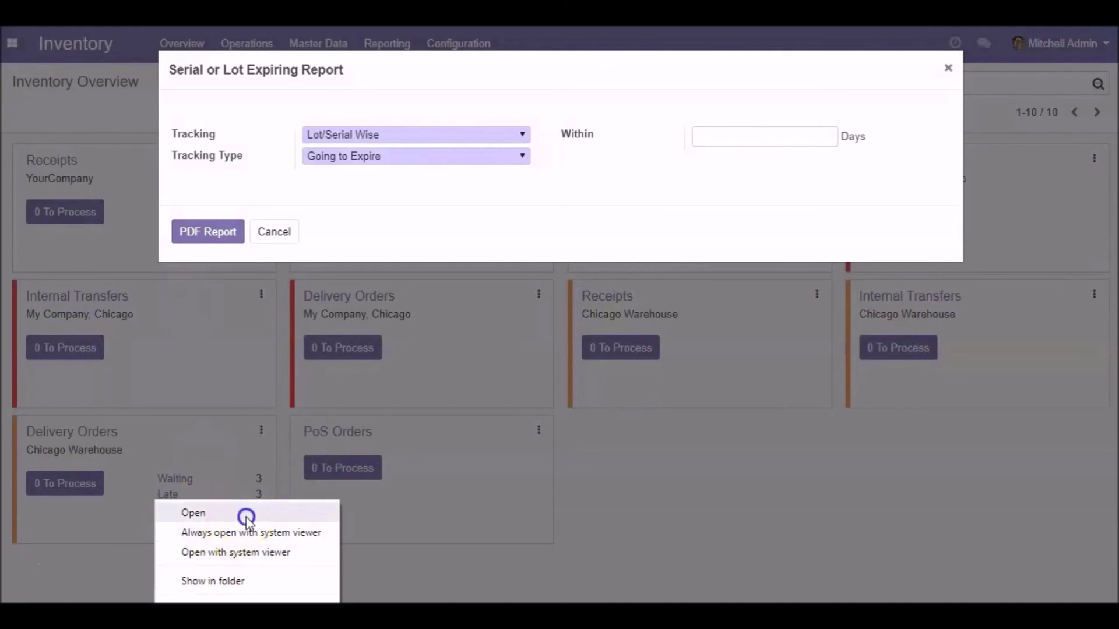
click(245, 516)
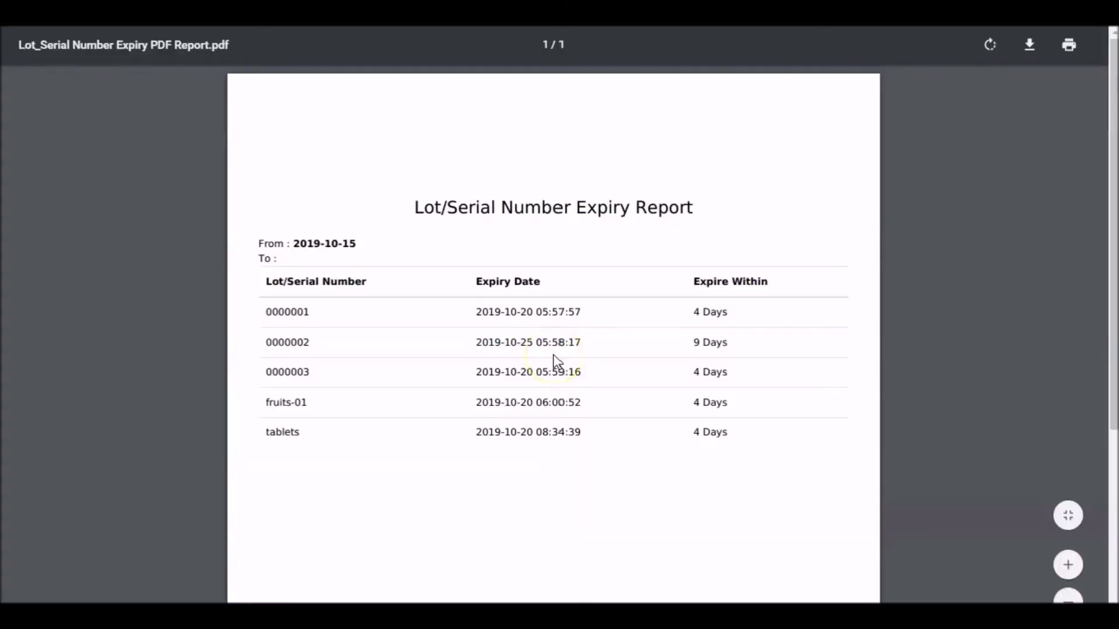